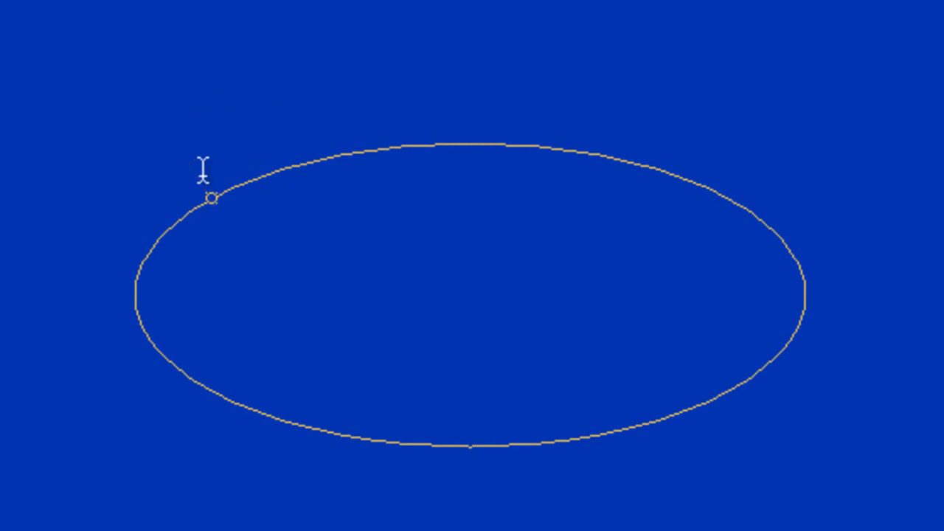
Enter "follow that line all the way around the shape!" as text along the ellipse path.
{"action": "type", "text": "follow that"}
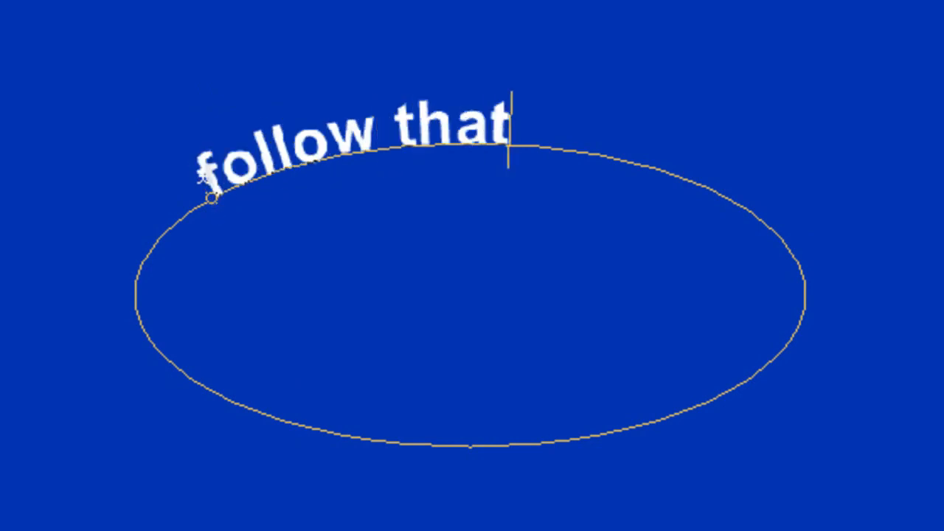
{"action": "type", "text": " line all the way around"}
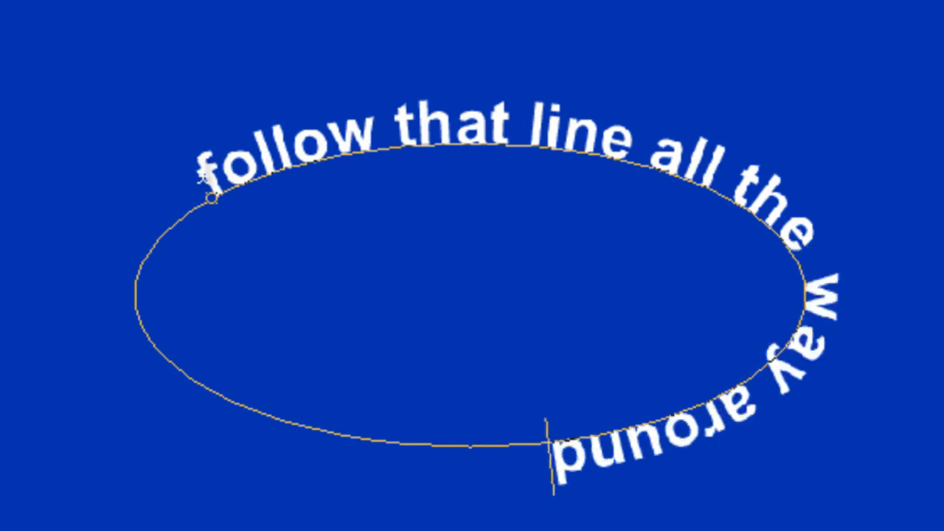
{"action": "type", "text": " the shape!"}
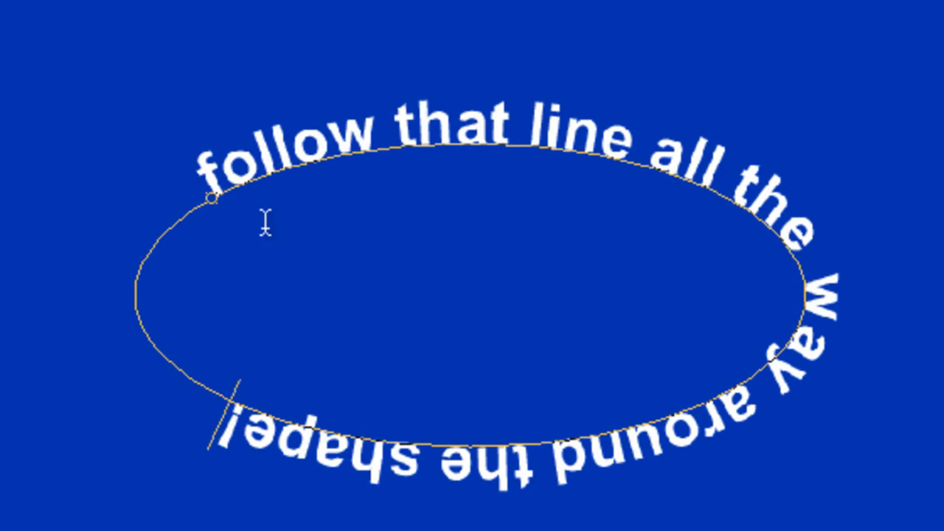
Flip the text to the inside of the ellipse, return it to the outside and shift its start point slightly clockwise.
{"action": "key", "text": "ctrl"}
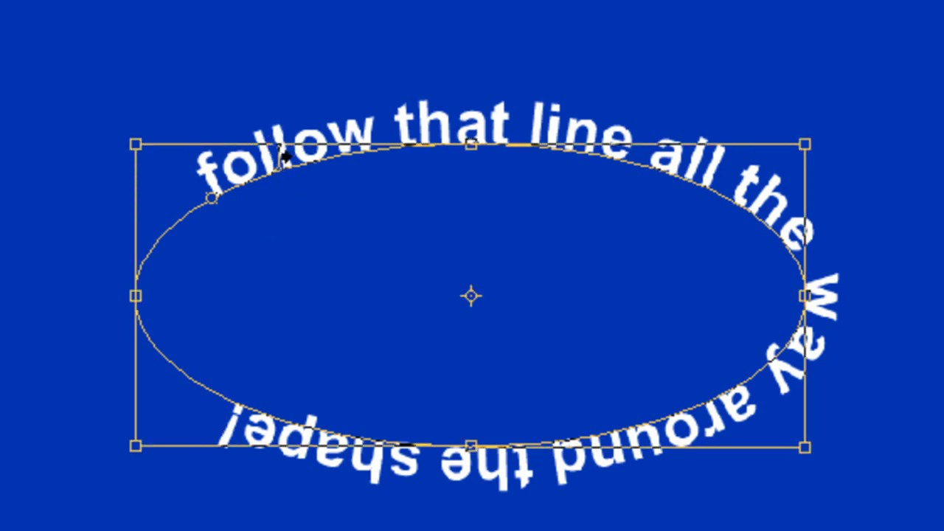
{"action": "mouse_move", "coordinate": [281, 156]}
{"action": "left_mouse_down"}
{"action": "mouse_move", "coordinate": [282, 185]}
{"action": "mouse_move", "coordinate": [264, 205]}
{"action": "left_mouse_up"}
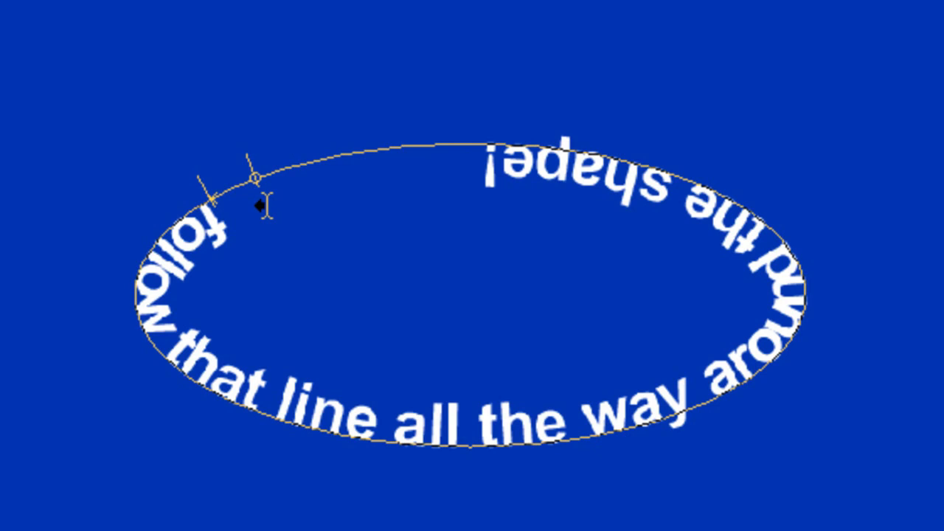
{"action": "mouse_move", "coordinate": [264, 205]}
{"action": "left_mouse_down"}
{"action": "mouse_move", "coordinate": [265, 131]}
{"action": "mouse_move", "coordinate": [381, 135]}
{"action": "mouse_move", "coordinate": [255, 145]}
{"action": "mouse_move", "coordinate": [417, 134]}
{"action": "mouse_move", "coordinate": [243, 149]}
{"action": "left_mouse_up"}
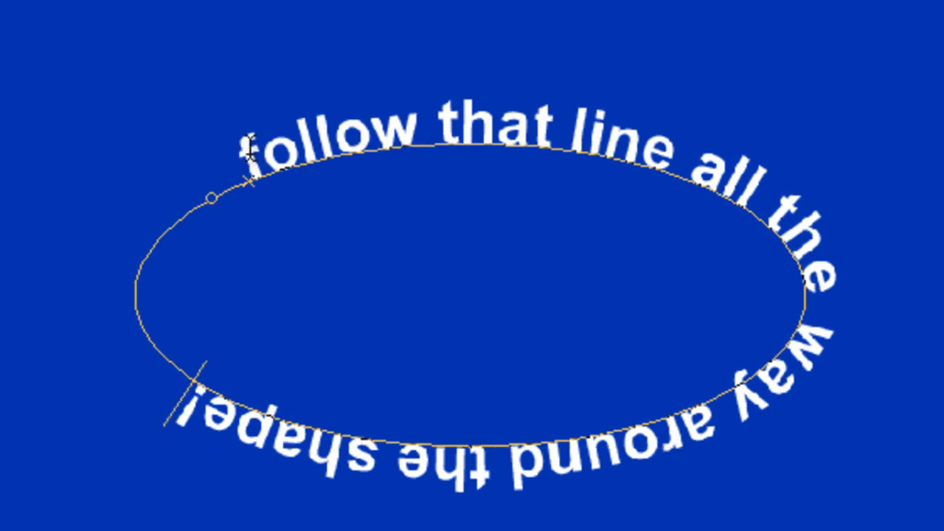
Recolour the whole sentence on the ellipse to dark pink #8e264d and commit the text.
{"action": "left_click_drag", "start_coordinate": [248, 150], "coordinate": [650, 427]}
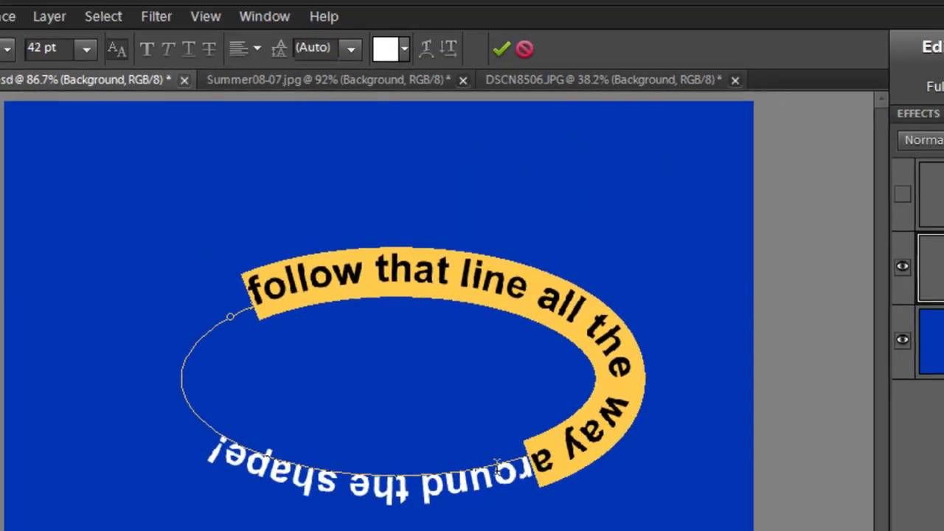
{"action": "left_click_drag", "start_coordinate": [497, 466], "coordinate": [173, 443]}
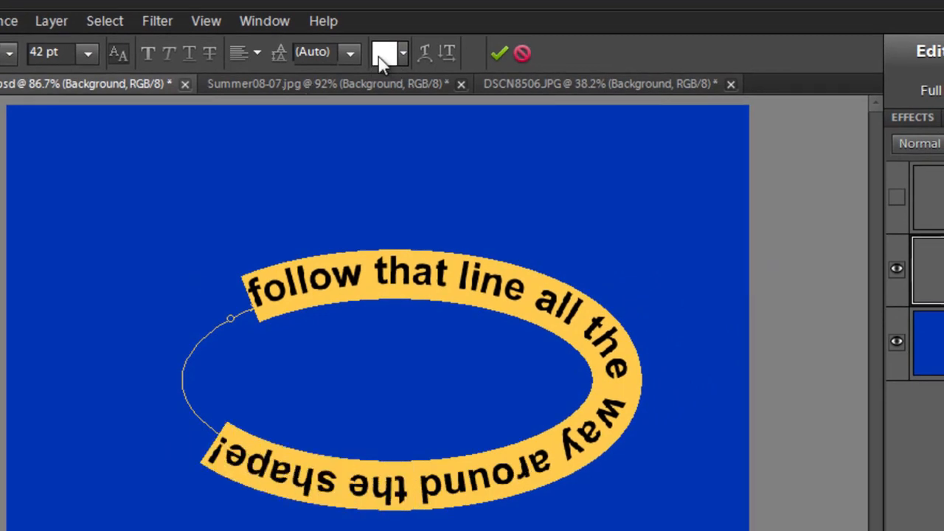
{"action": "left_click", "coordinate": [389, 65]}
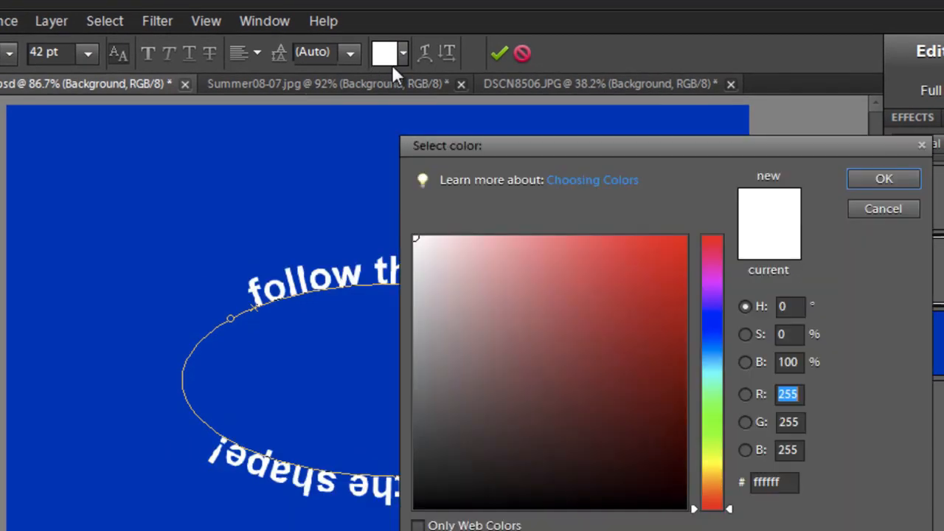
{"action": "left_click", "coordinate": [713, 255]}
{"action": "left_click", "coordinate": [612, 357]}
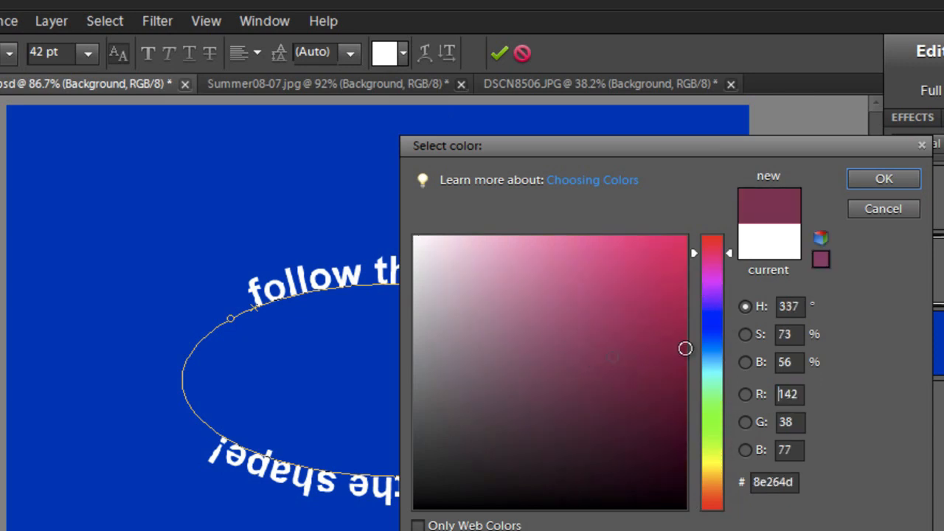
{"action": "left_click", "coordinate": [879, 182]}
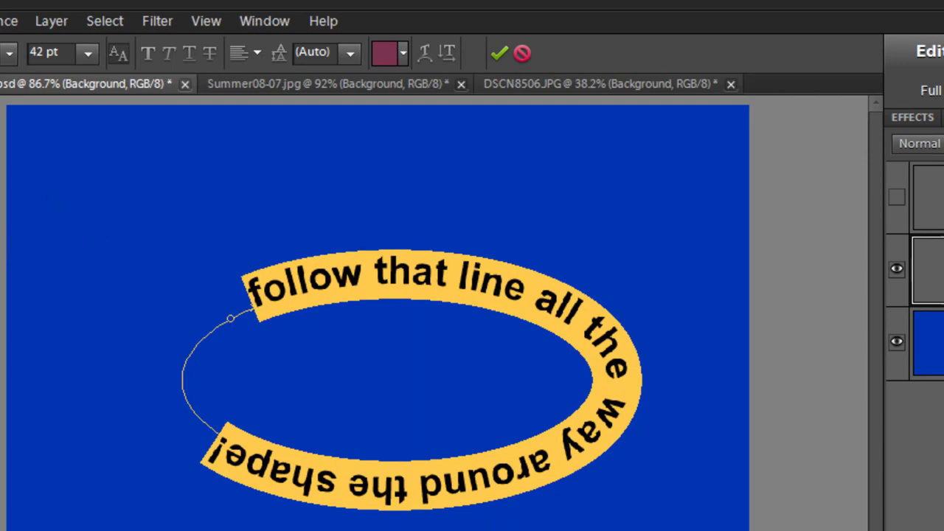
{"action": "key", "text": "ctrl+Return"}
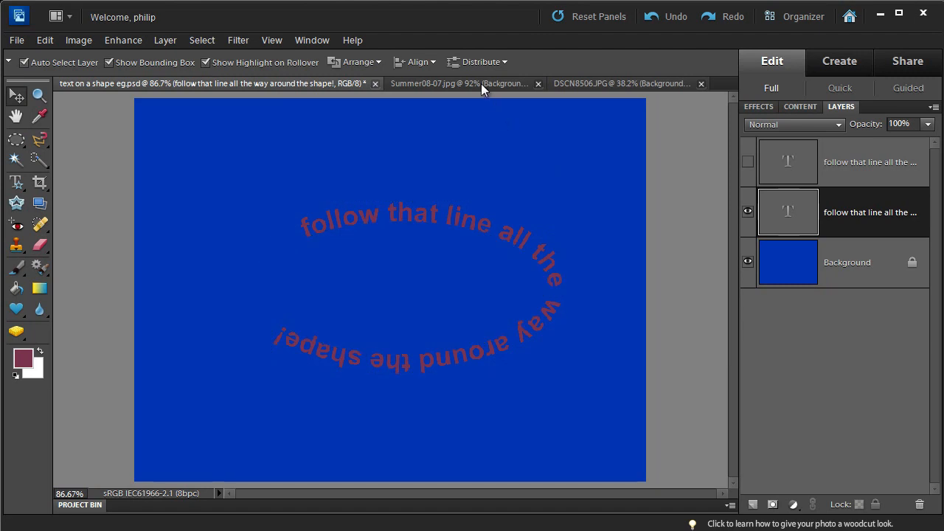
Switch to the DSCN8506.JPG photo, preview its Example text layer and hide that layer again.
{"action": "left_click", "coordinate": [590, 84]}
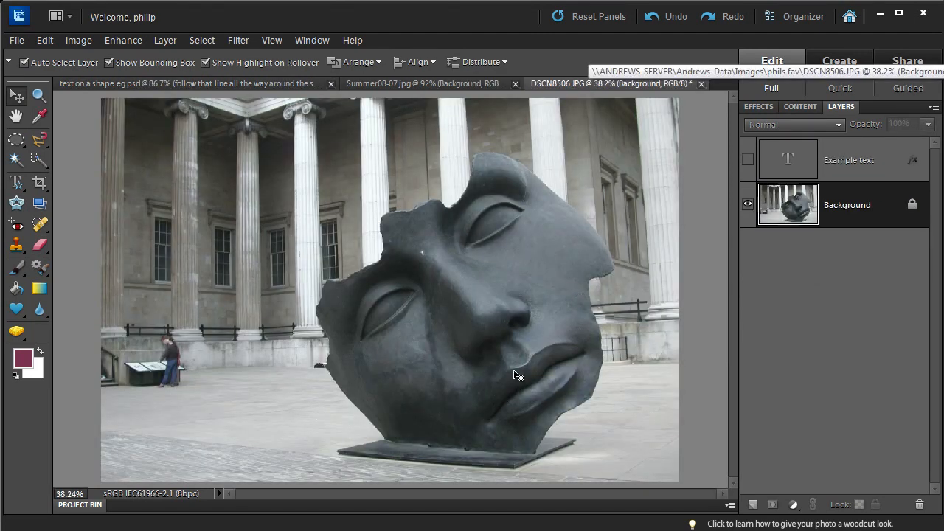
{"action": "key", "text": "t"}
{"action": "left_click", "coordinate": [747, 161]}
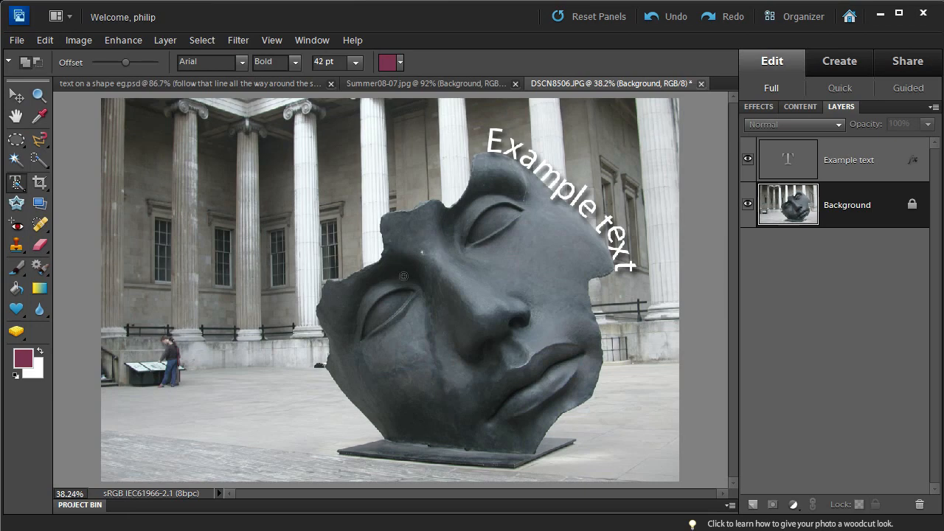
{"action": "left_click", "coordinate": [748, 159]}
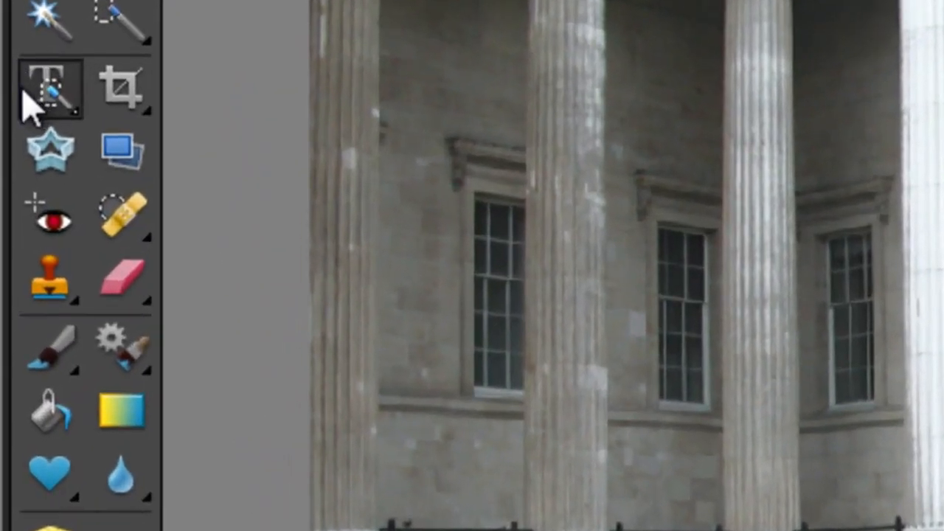
With the Text on Selection Tool, select the face sculpture, remove the stray column area and commit the outline as a text path.
{"action": "left_click", "coordinate": [43, 98]}
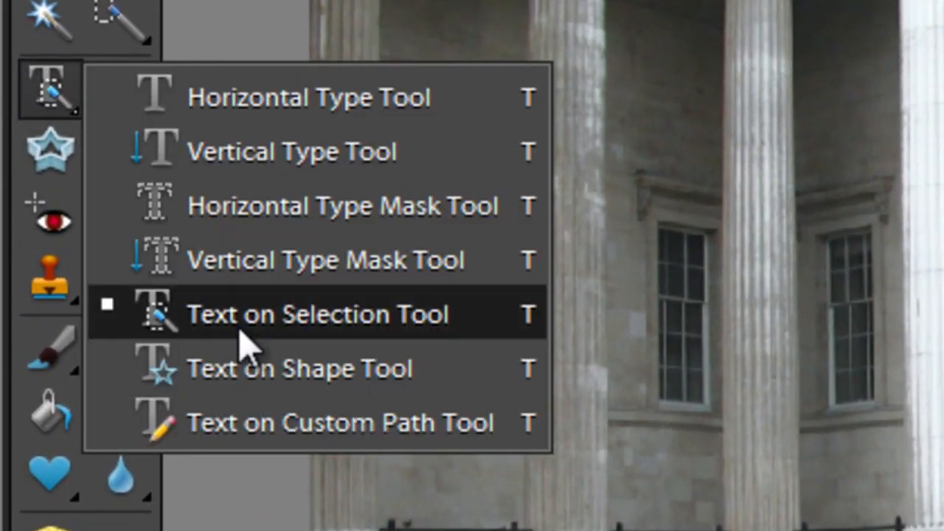
{"action": "left_click", "coordinate": [240, 332]}
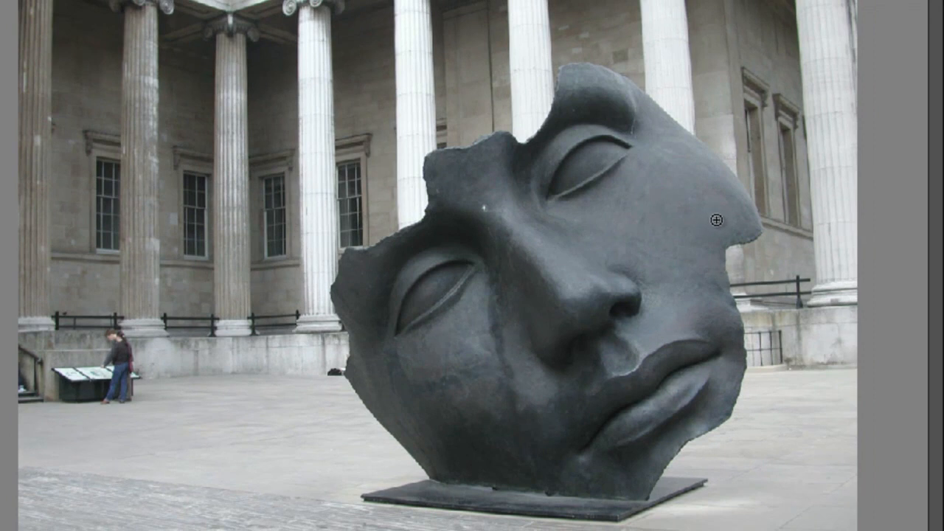
{"action": "mouse_move", "coordinate": [713, 216]}
{"action": "left_mouse_down"}
{"action": "mouse_move", "coordinate": [685, 173]}
{"action": "mouse_move", "coordinate": [634, 136]}
{"action": "mouse_move", "coordinate": [690, 378]}
{"action": "left_mouse_up"}
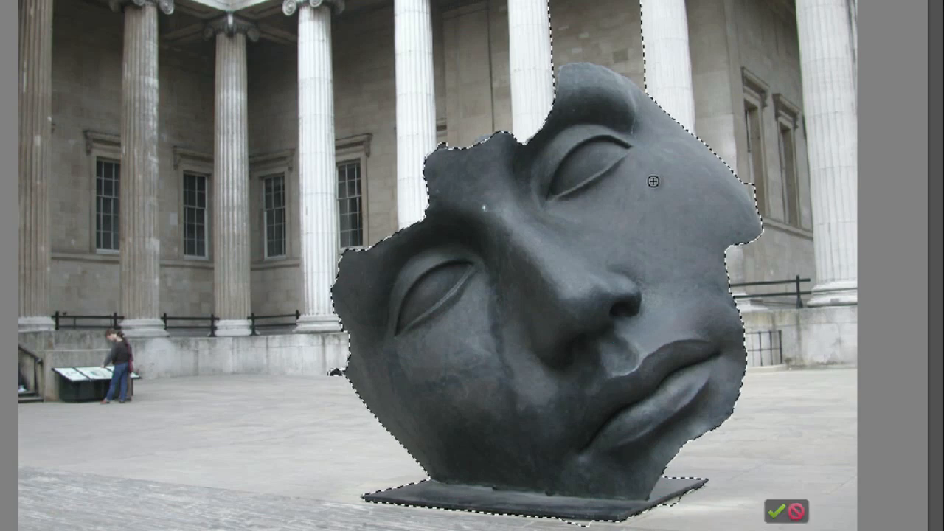
{"action": "key", "text": "alt"}
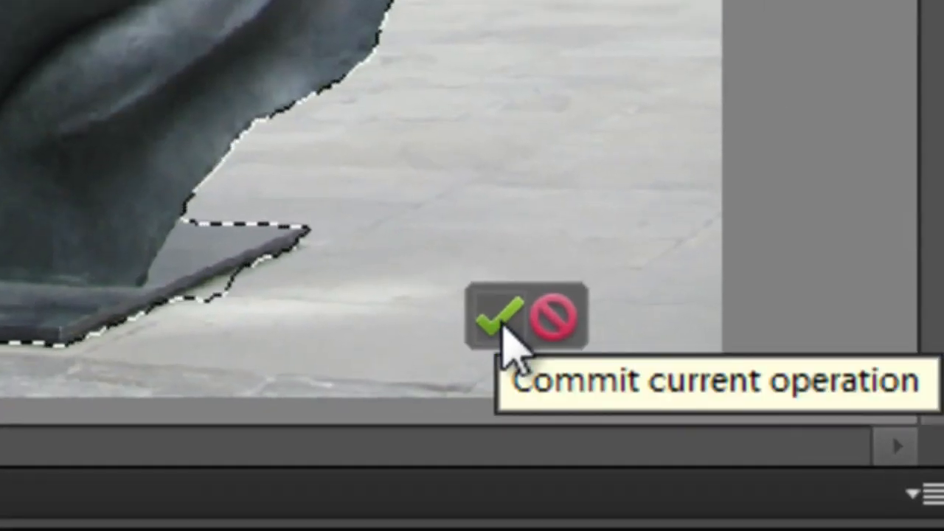
{"action": "left_click", "coordinate": [501, 321]}
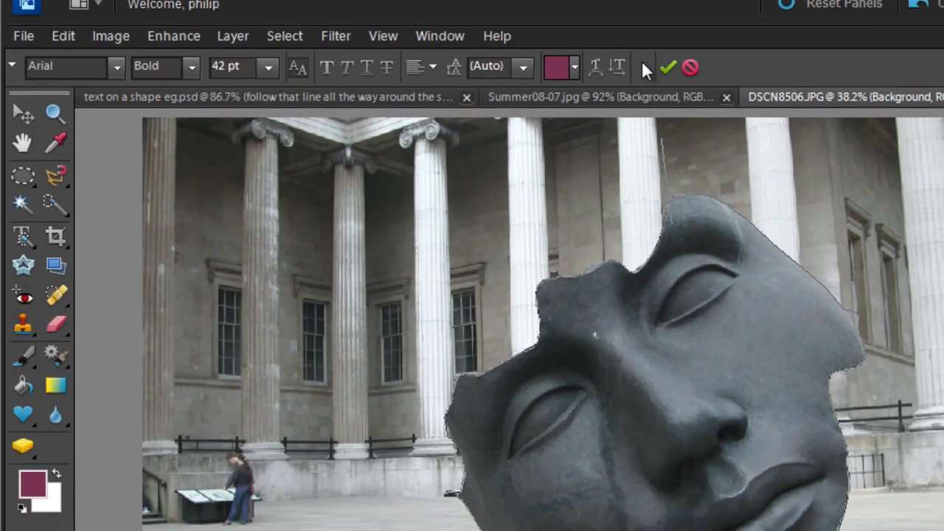
Set the text colour to white and the font size to 30 pt.
{"action": "left_click", "coordinate": [575, 67]}
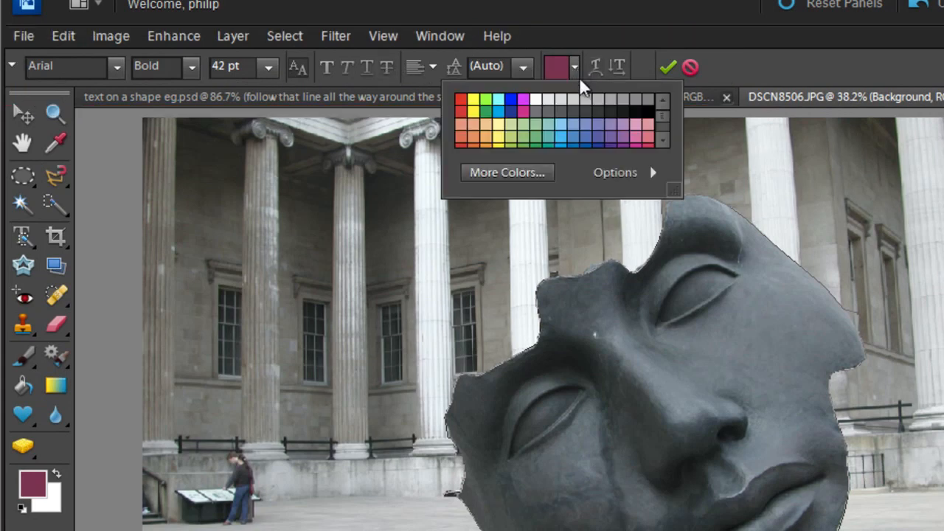
{"action": "left_click", "coordinate": [536, 99]}
{"action": "left_click", "coordinate": [795, 47]}
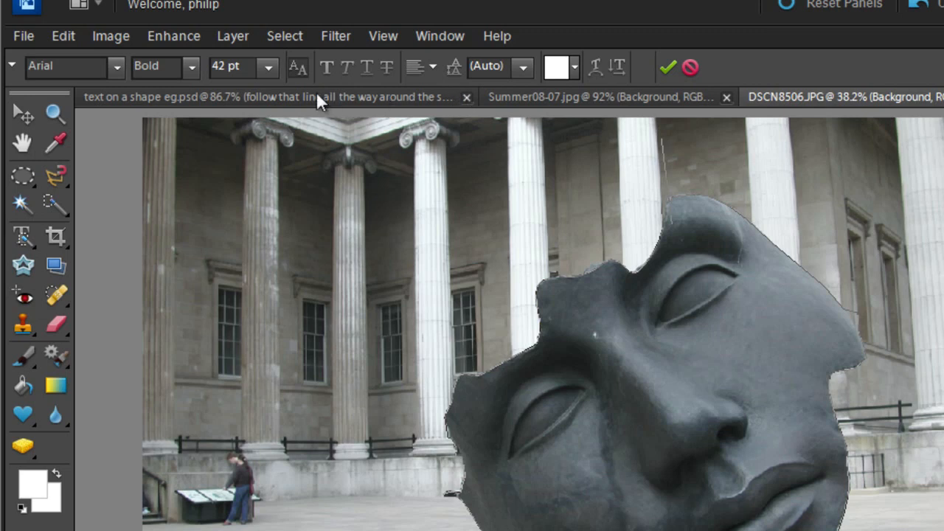
{"action": "left_click", "coordinate": [267, 65]}
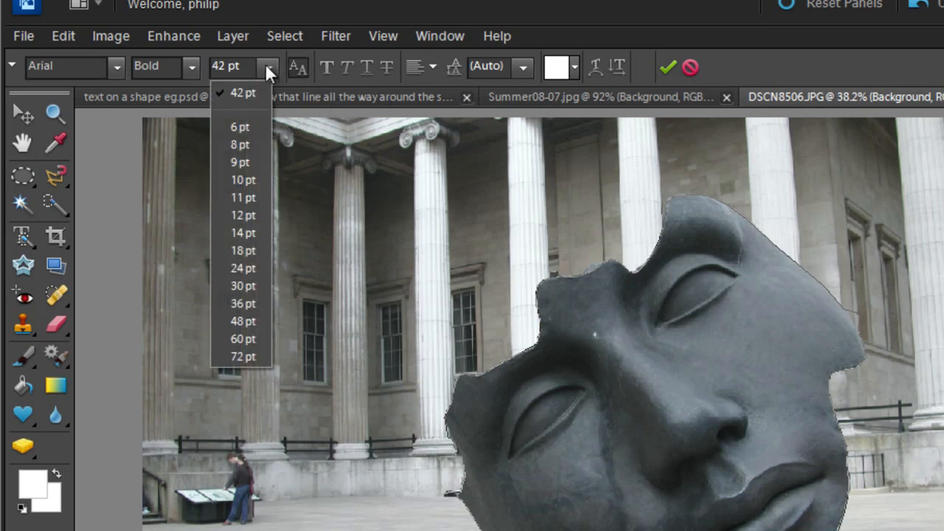
{"action": "left_click", "coordinate": [247, 283]}
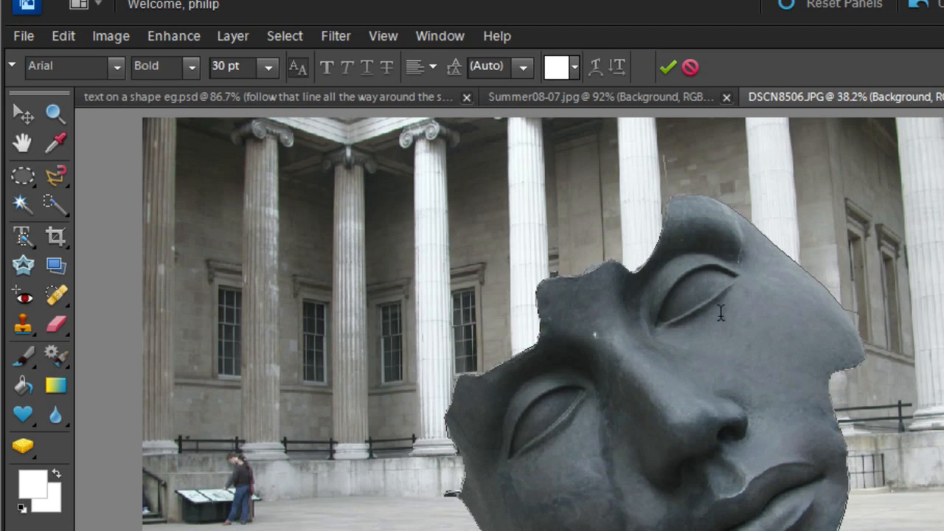
Enter "example text" along the sculpture's outline from its top edge, widen the gap between the words and commit the text.
{"action": "type", "text": "exam"}
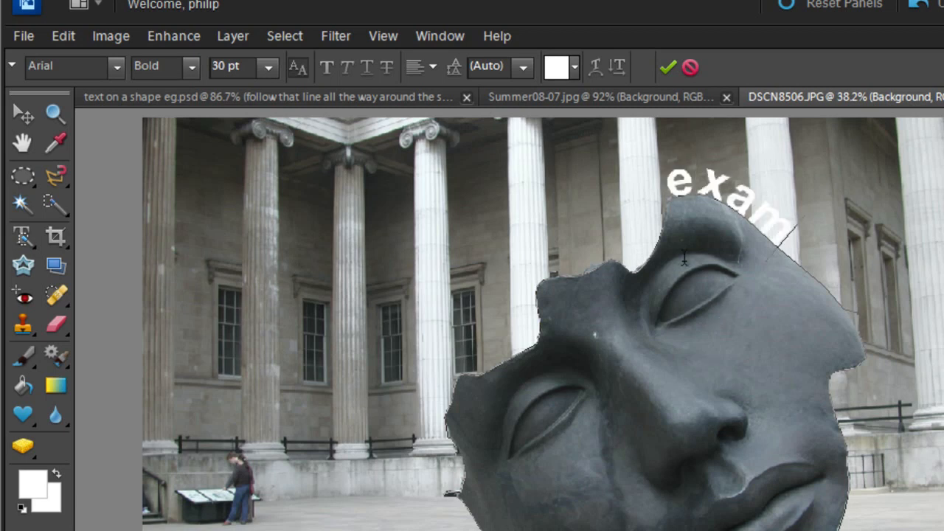
{"action": "type", "text": "pletext"}
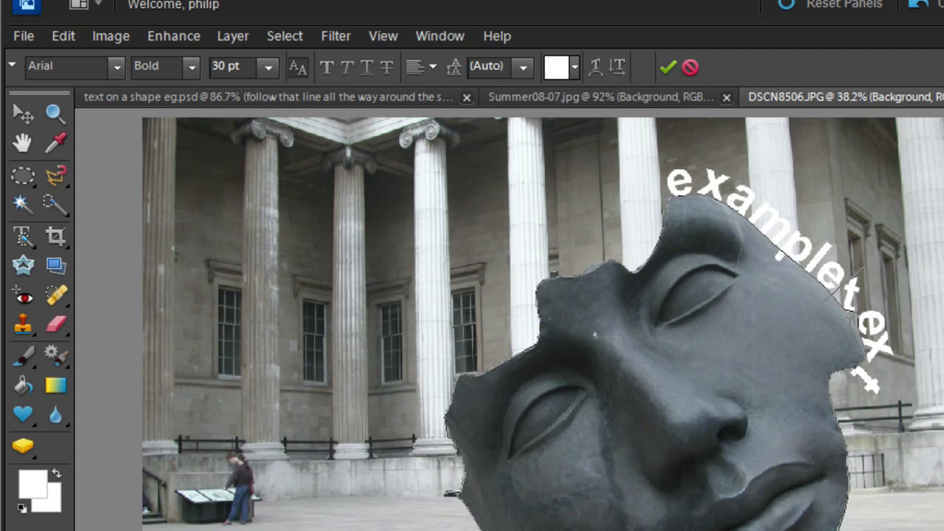
{"action": "left_click", "coordinate": [849, 324]}
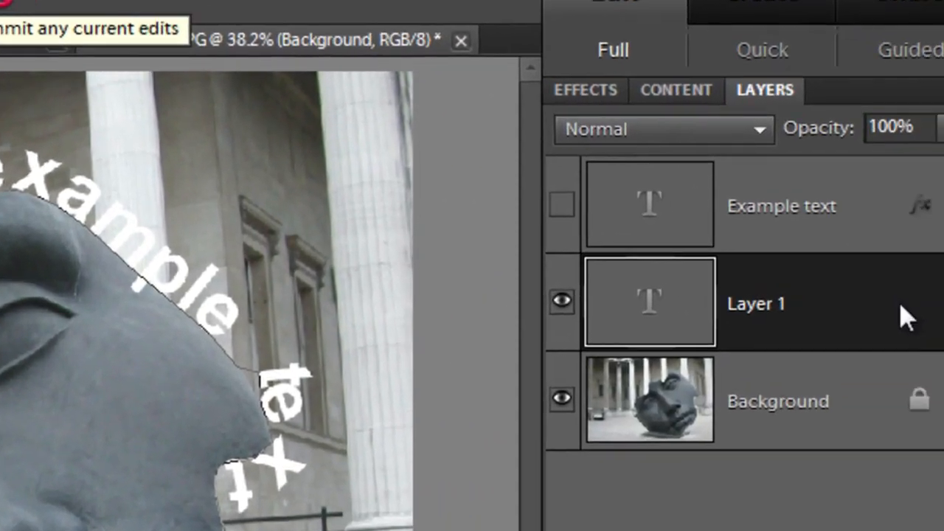
{"action": "left_click", "coordinate": [900, 306]}
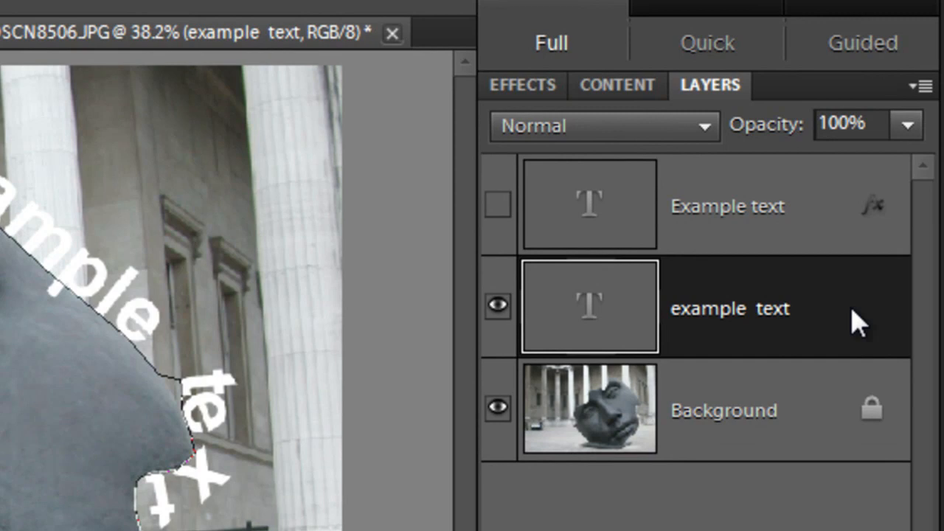
Apply the fourth style from the Drop Shadows effects to the new example text layer.
{"action": "left_click", "coordinate": [522, 90]}
{"action": "left_click", "coordinate": [786, 133]}
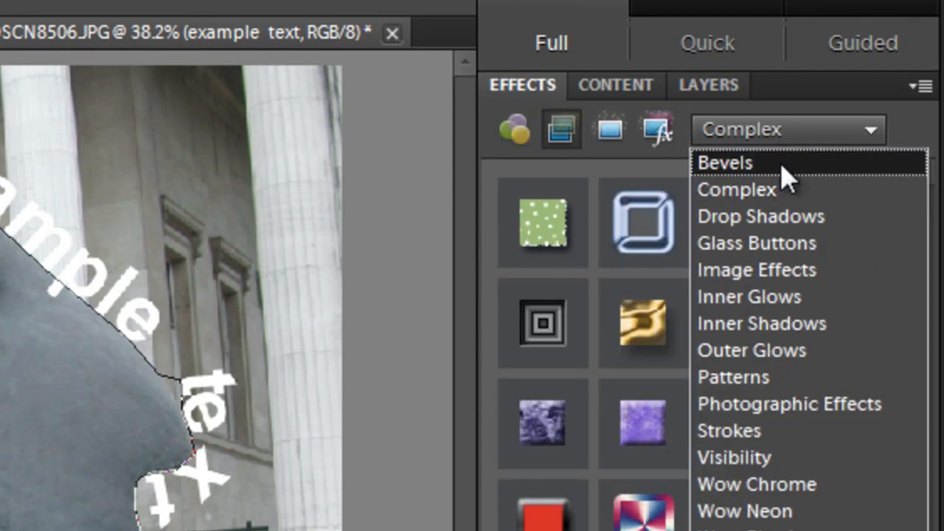
{"action": "left_click", "coordinate": [796, 219]}
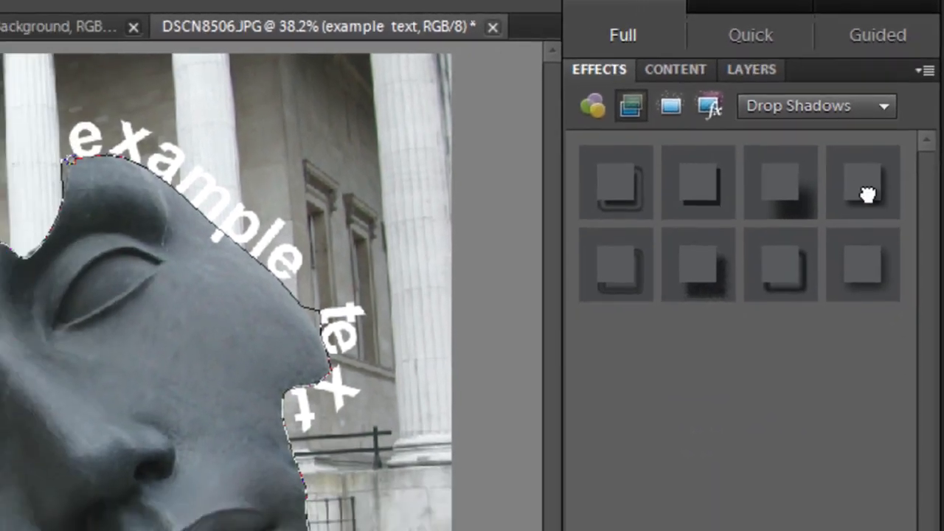
{"action": "left_click", "coordinate": [851, 213]}
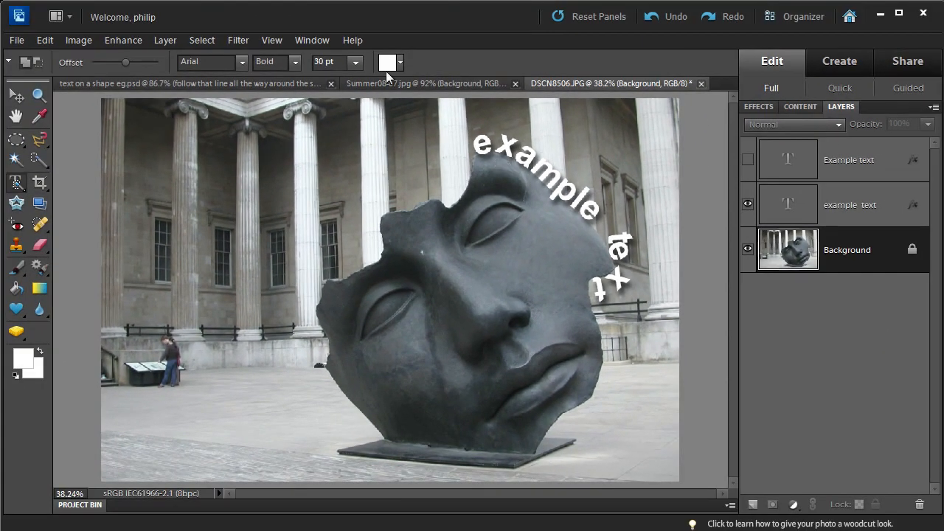
Switch to Summer08-07.jpg and draw a freehand path beside the couple with the Text on Custom Path Tool, starting in the water.
{"action": "left_click", "coordinate": [384, 82]}
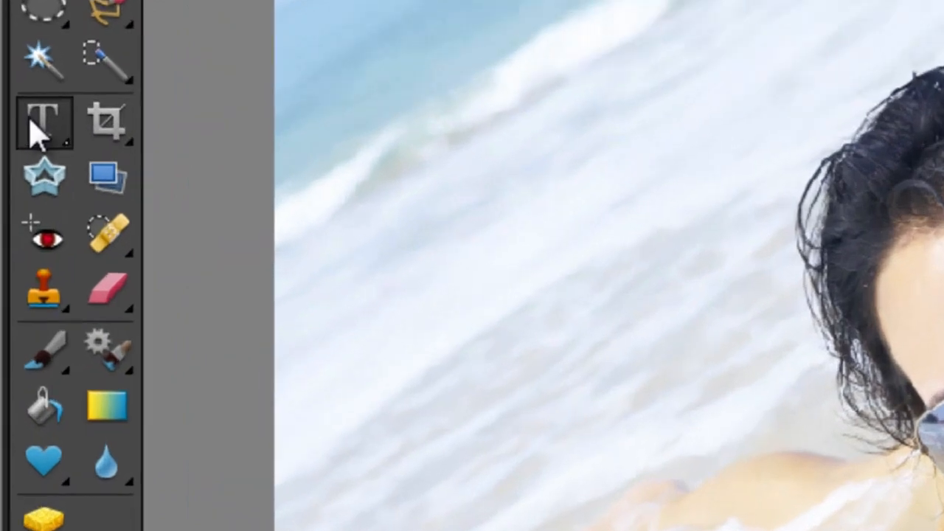
{"action": "left_click", "coordinate": [33, 125]}
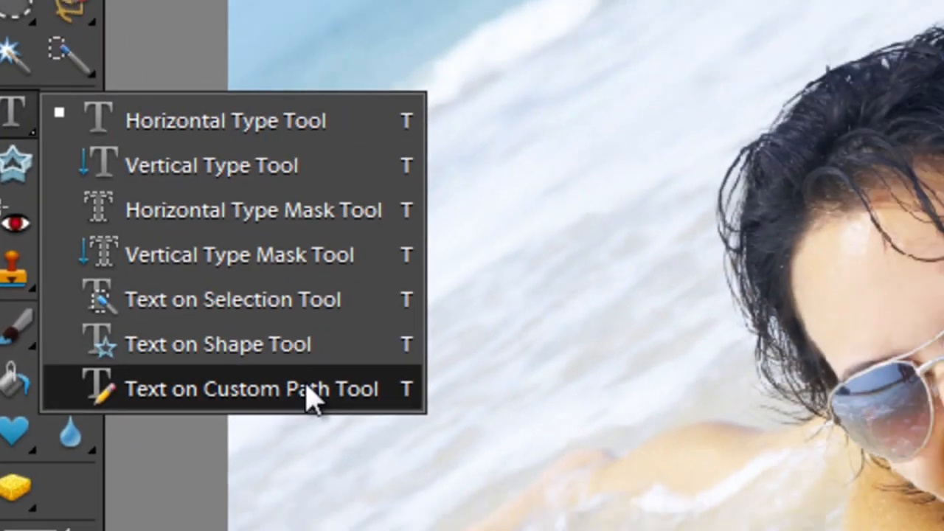
{"action": "left_click", "coordinate": [313, 389]}
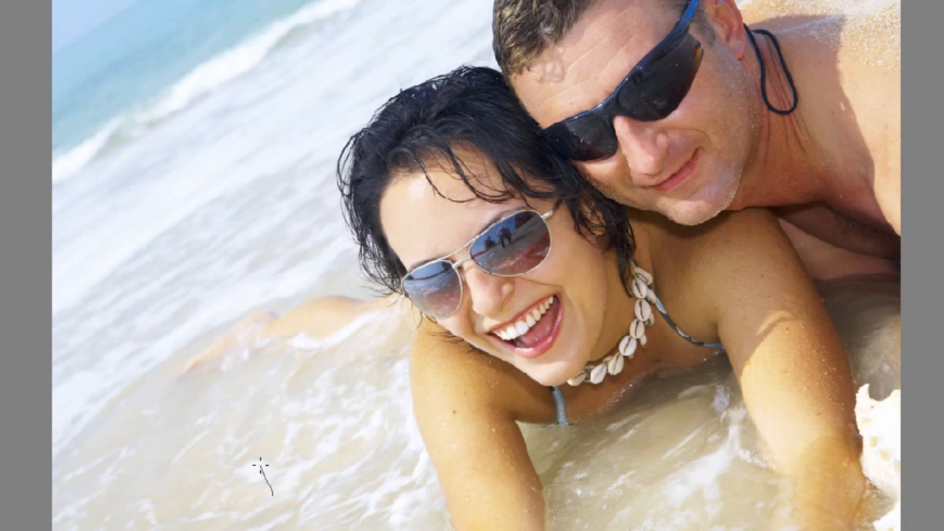
{"action": "mouse_move", "coordinate": [248, 368]}
{"action": "left_mouse_down"}
{"action": "mouse_move", "coordinate": [254, 243]}
{"action": "mouse_move", "coordinate": [313, 114]}
{"action": "mouse_move", "coordinate": [378, 44]}
{"action": "left_mouse_up"}
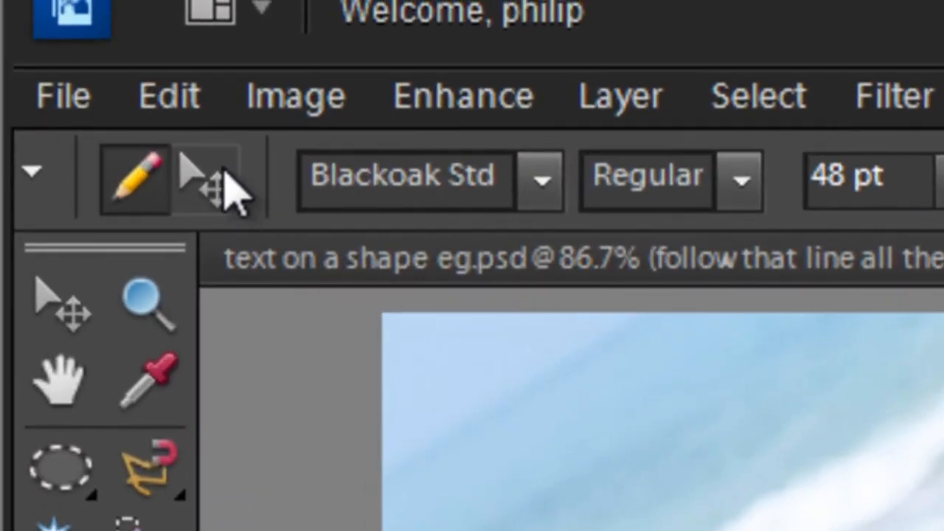
Modify the custom path beside the couple by moving its lower points into a smoother curve, and commit the path.
{"action": "left_click", "coordinate": [230, 190]}
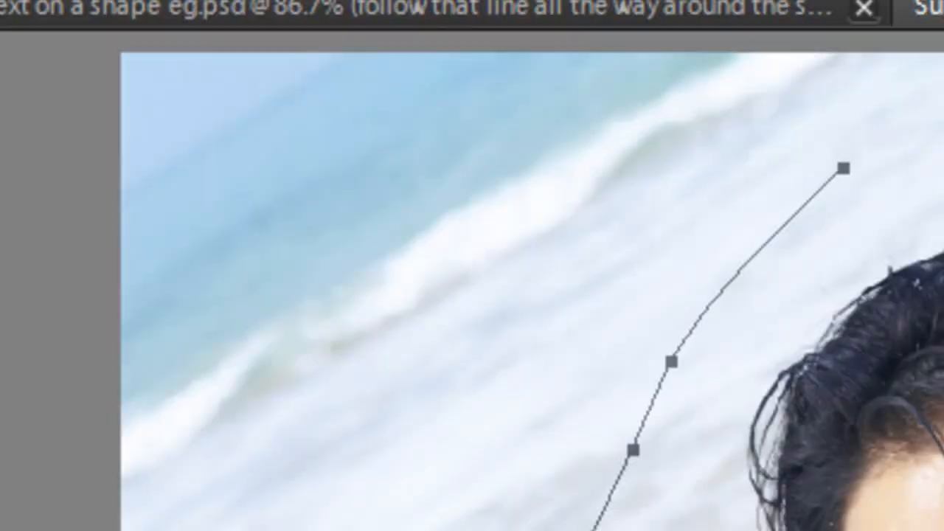
{"action": "left_click_drag", "start_coordinate": [250, 335], "coordinate": [264, 326]}
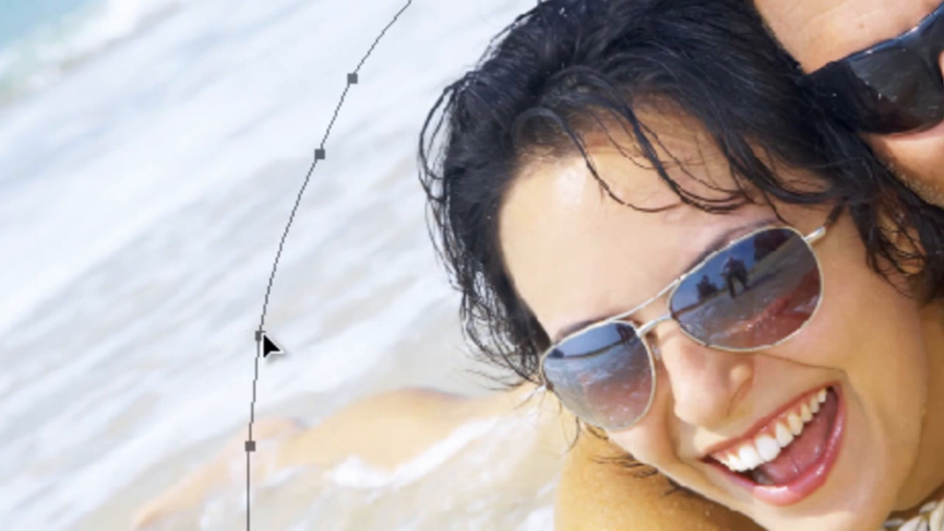
{"action": "left_click", "coordinate": [318, 155]}
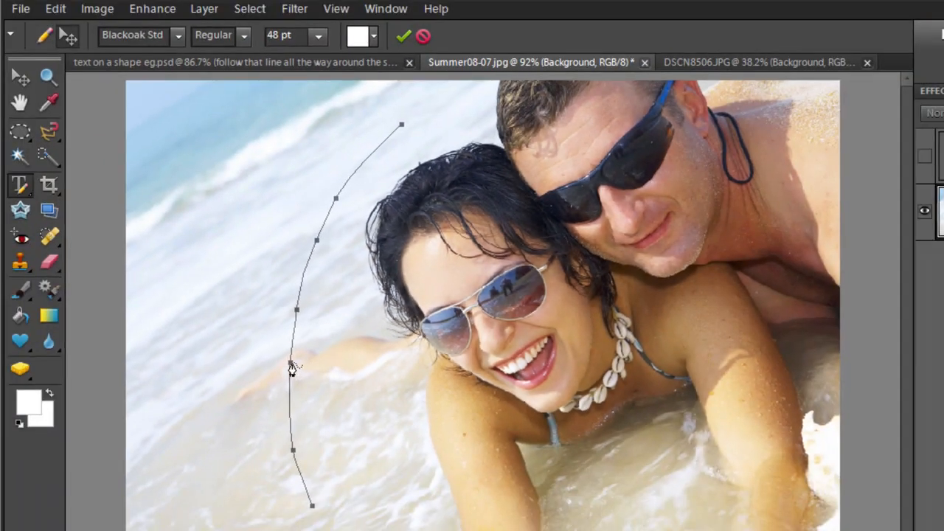
{"action": "left_click_drag", "start_coordinate": [291, 367], "coordinate": [288, 384]}
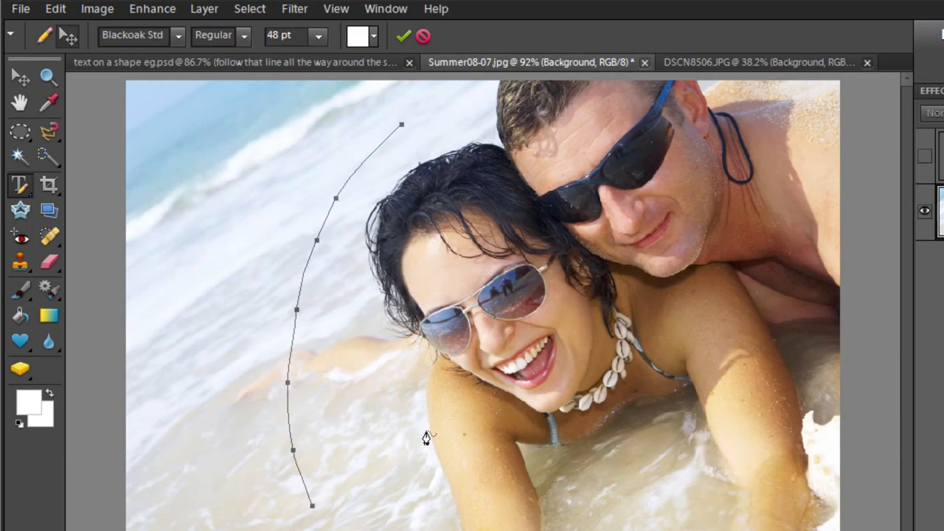
{"action": "left_click", "coordinate": [403, 37]}
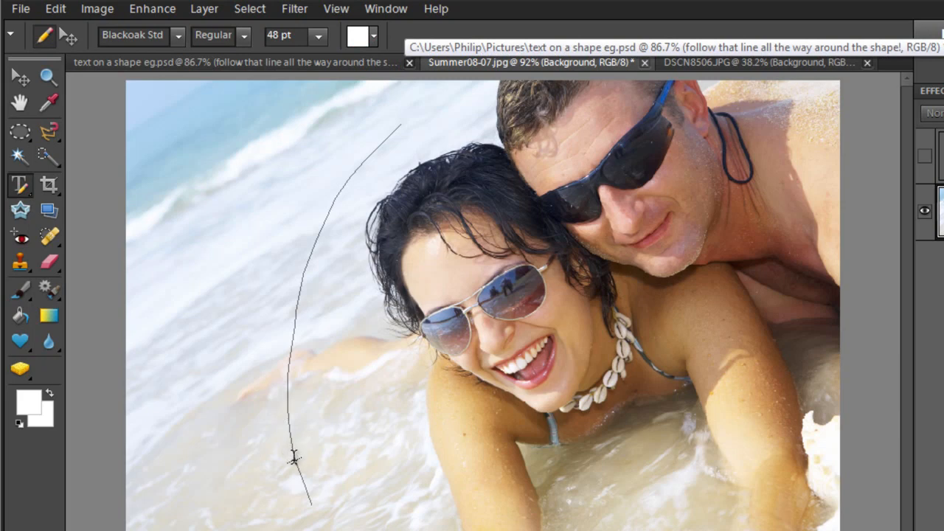
Start text near the lower end of the custom path and enter "SUMMER".
{"action": "left_click", "coordinate": [293, 458]}
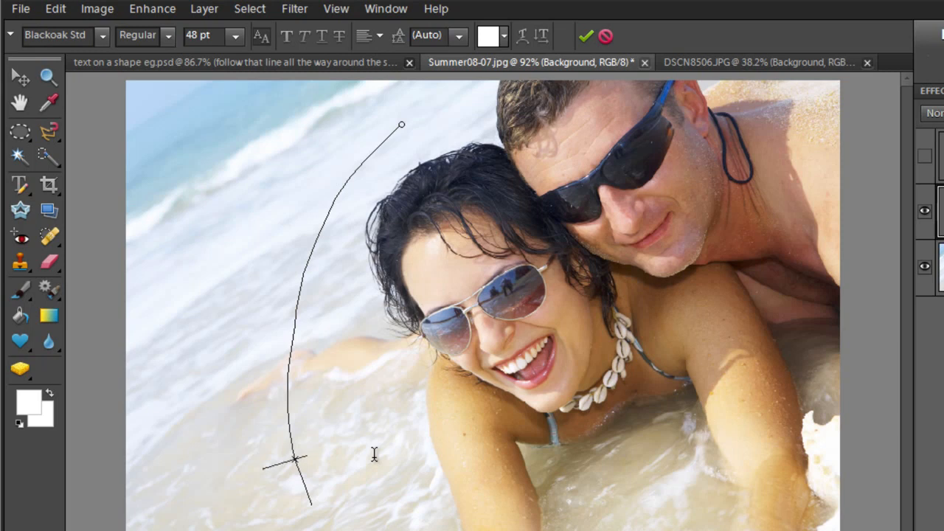
{"action": "type", "text": "Summertime"}
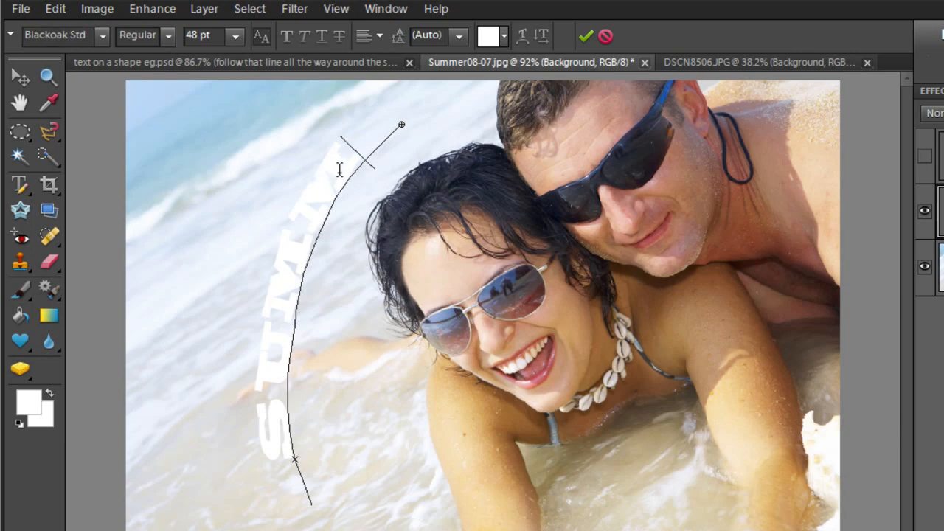
Try to reduce the visible letters of the path text to 24 pt.
{"action": "key", "text": "ctrl+a"}
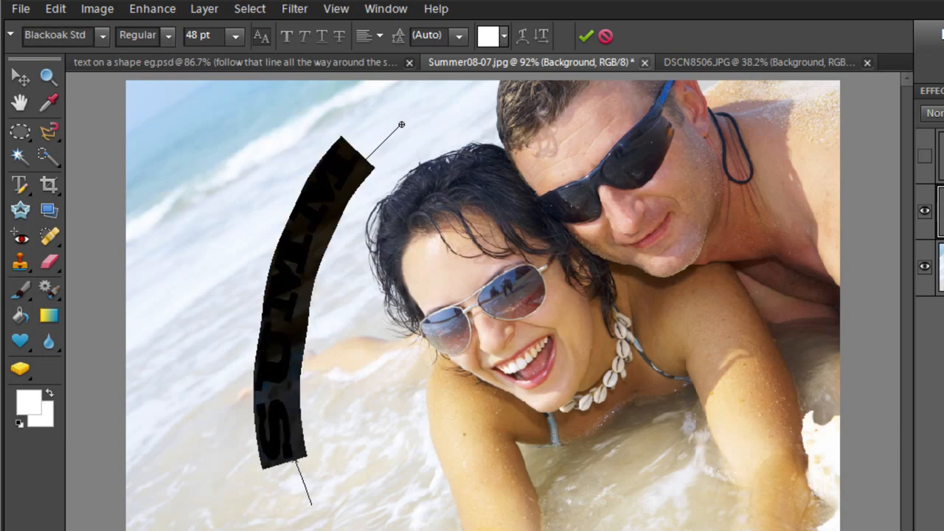
{"action": "left_click", "coordinate": [235, 34]}
{"action": "left_click", "coordinate": [213, 213]}
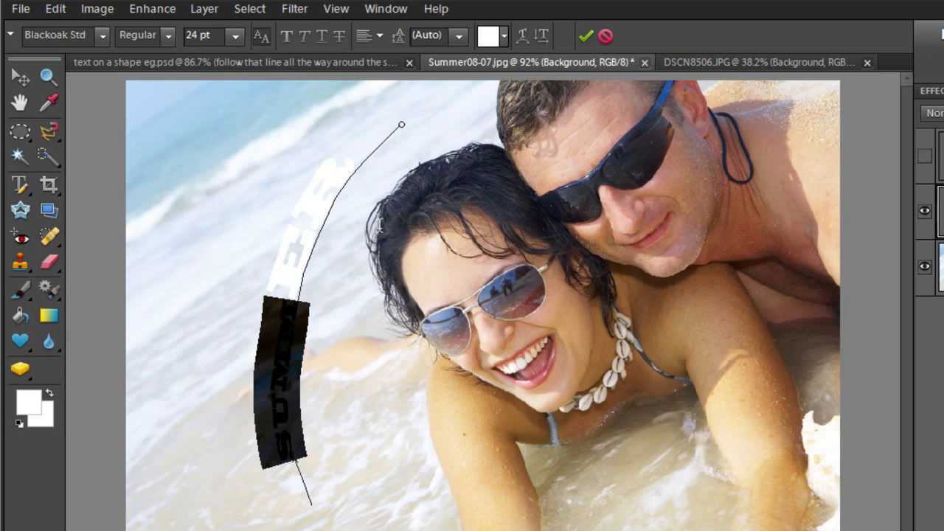
{"action": "left_click", "coordinate": [354, 162]}
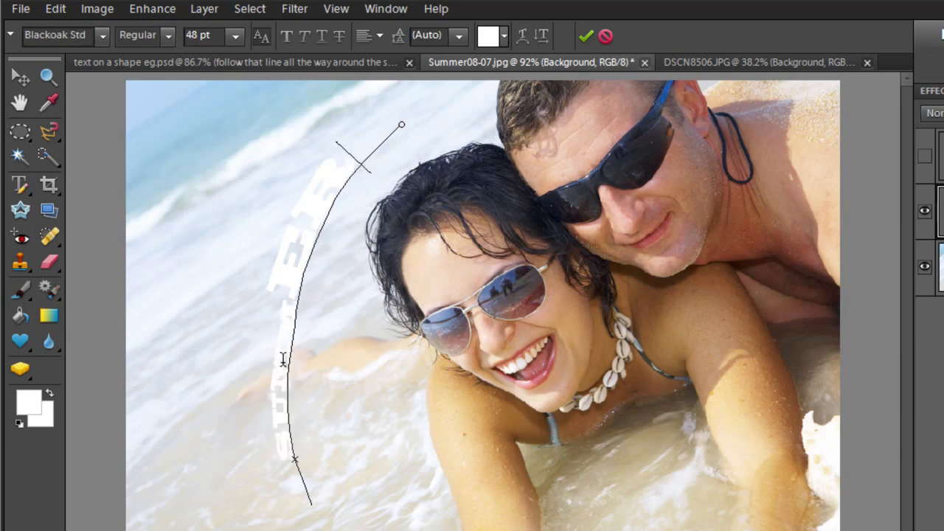
Select the whole word along the path, try it at 24 pt and set its font size to 30 pt.
{"action": "left_click_drag", "start_coordinate": [353, 148], "coordinate": [306, 463]}
{"action": "left_click", "coordinate": [238, 39]}
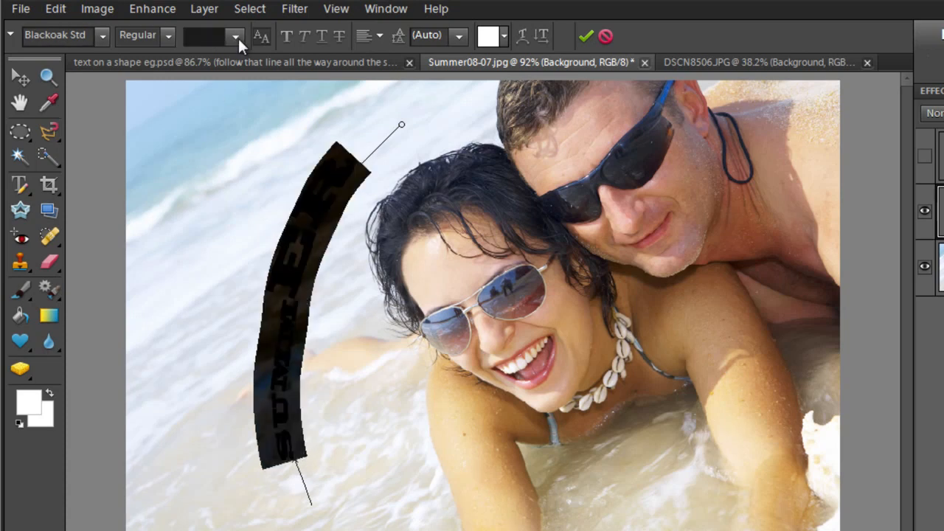
{"action": "left_click", "coordinate": [236, 37]}
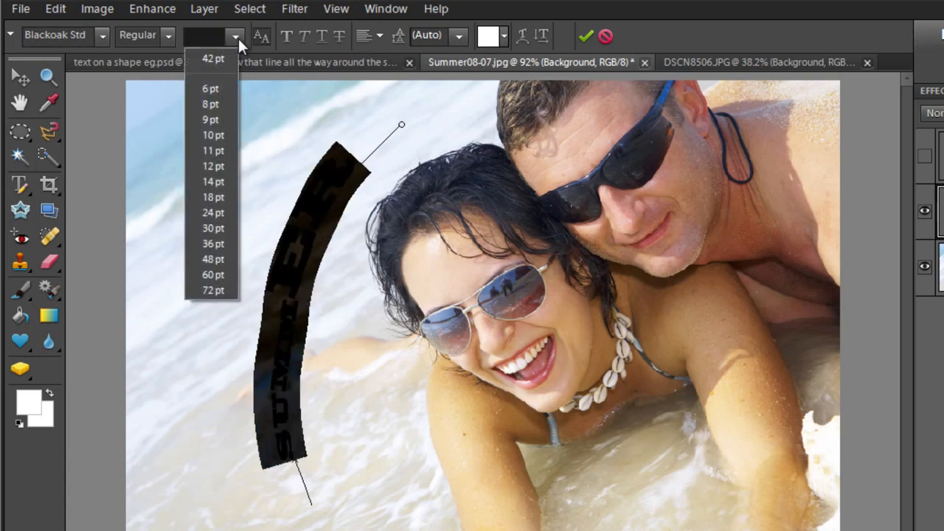
{"action": "left_click", "coordinate": [221, 213]}
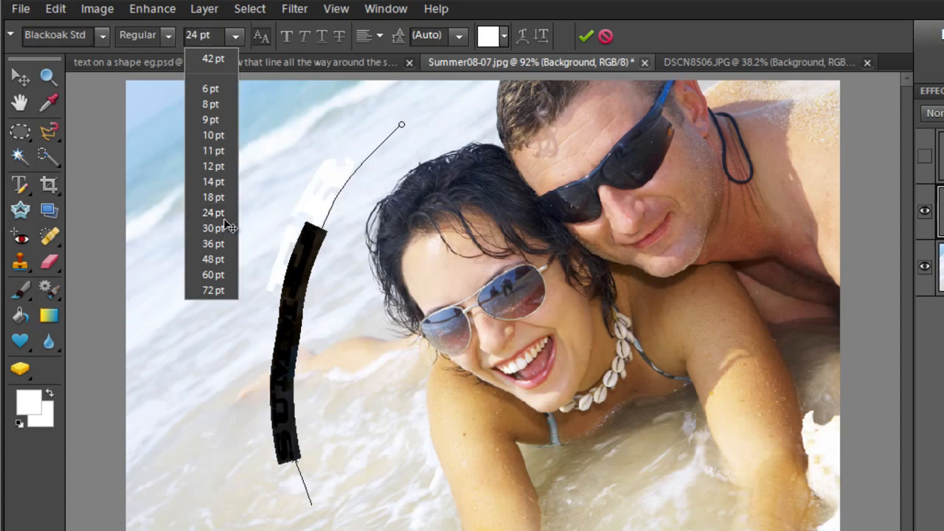
{"action": "left_click", "coordinate": [234, 35]}
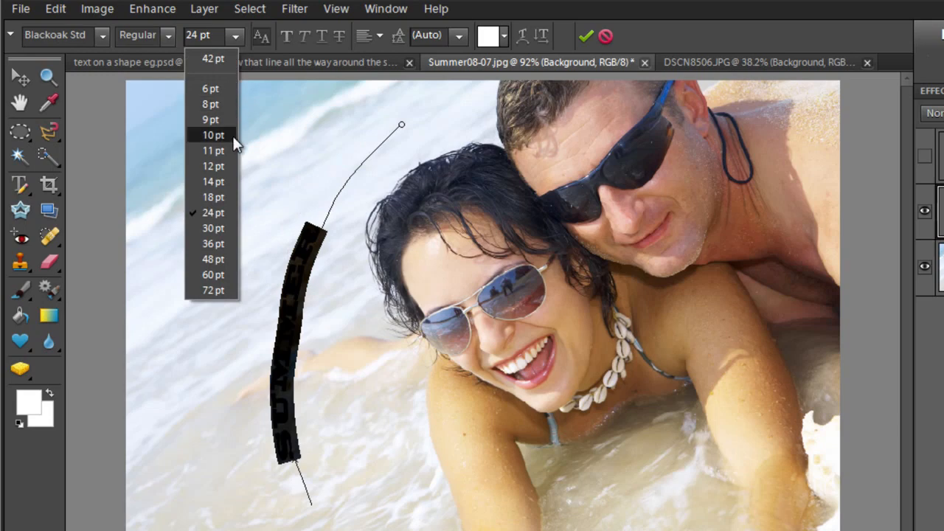
{"action": "left_click", "coordinate": [223, 232]}
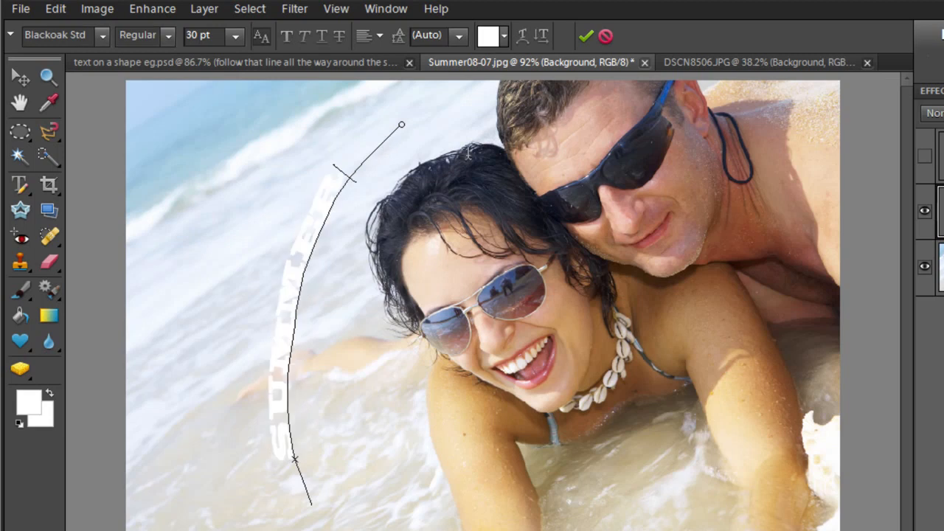
Shift the starting point of the SUMMER text slightly up along the path and commit the text.
{"action": "key", "text": "ctrl"}
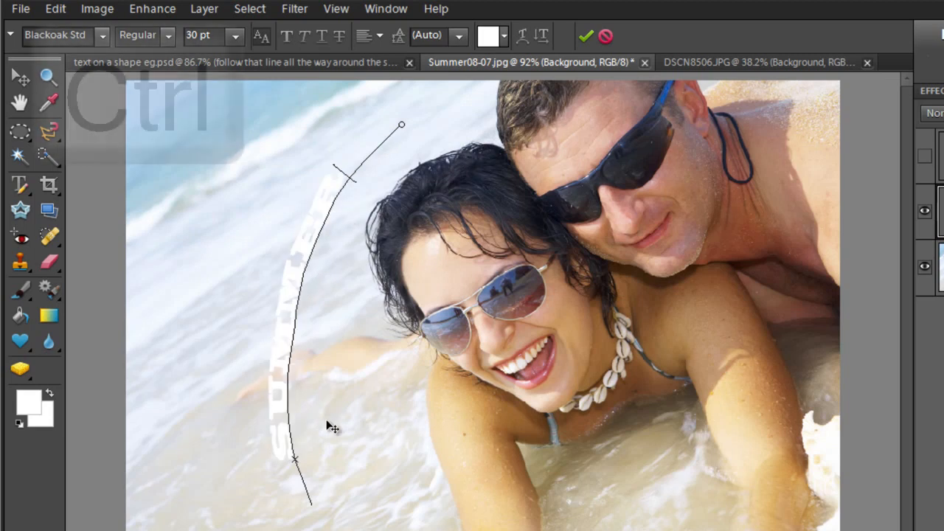
{"action": "left_click", "coordinate": [297, 475], "text": "ctrl"}
{"action": "left_click_drag", "start_coordinate": [293, 461], "coordinate": [280, 439]}
{"action": "left_click", "coordinate": [585, 35]}
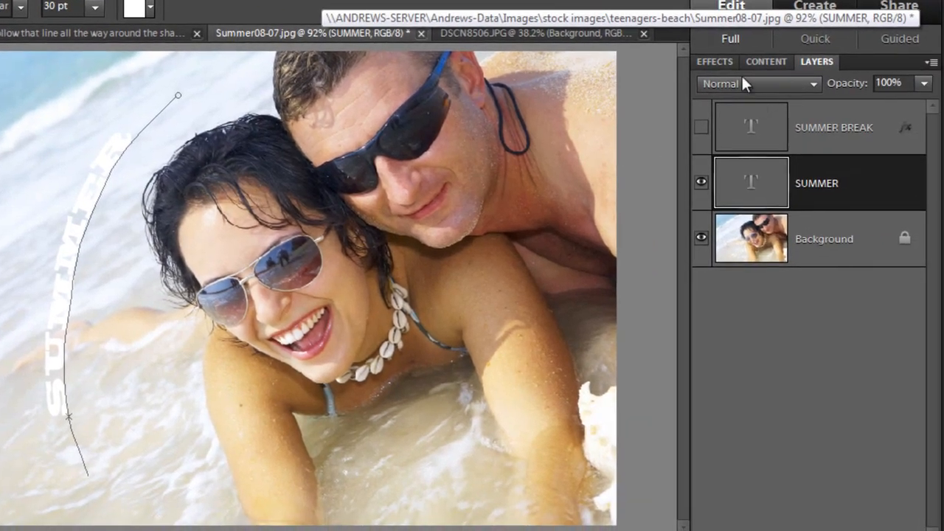
Apply a multicoloured gradient style from the Complex effects to the SUMMER text layer and show the layers again.
{"action": "left_click", "coordinate": [712, 62]}
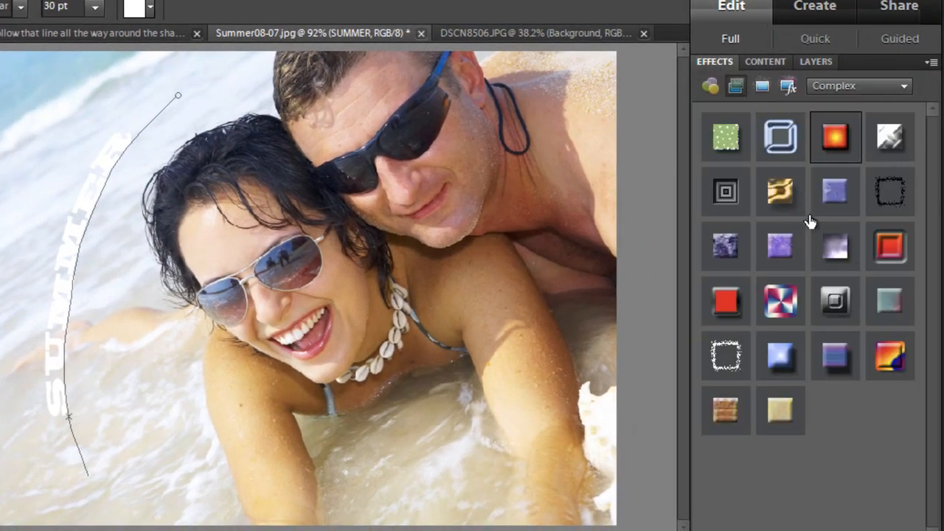
{"action": "left_click", "coordinate": [870, 87]}
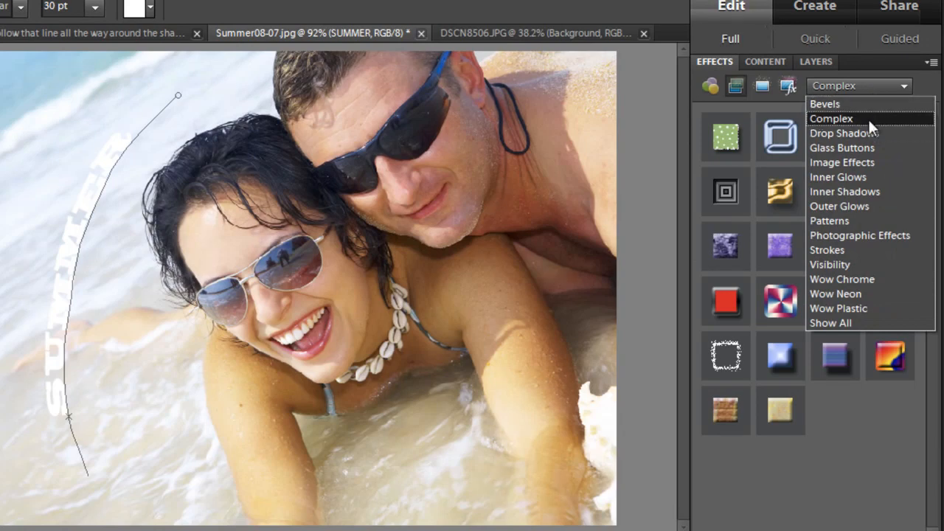
{"action": "left_click", "coordinate": [867, 116]}
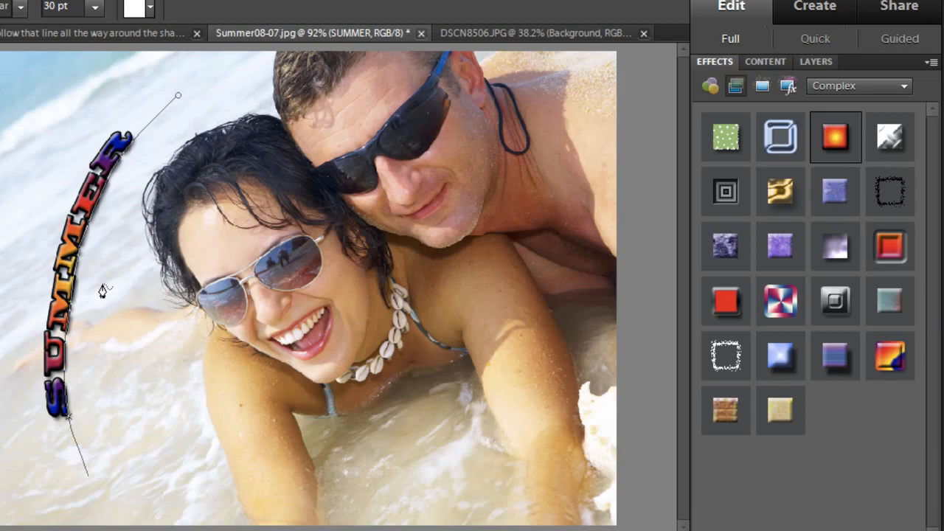
{"action": "left_click", "coordinate": [814, 60]}
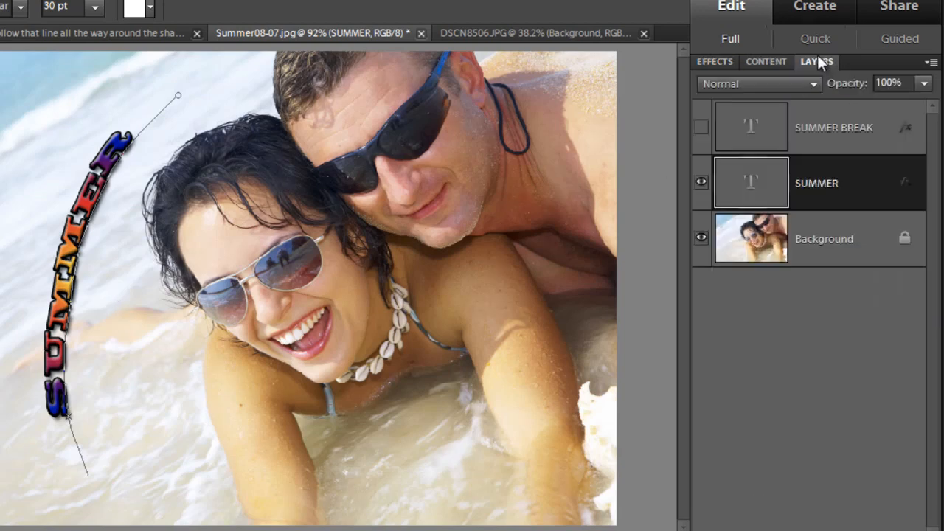